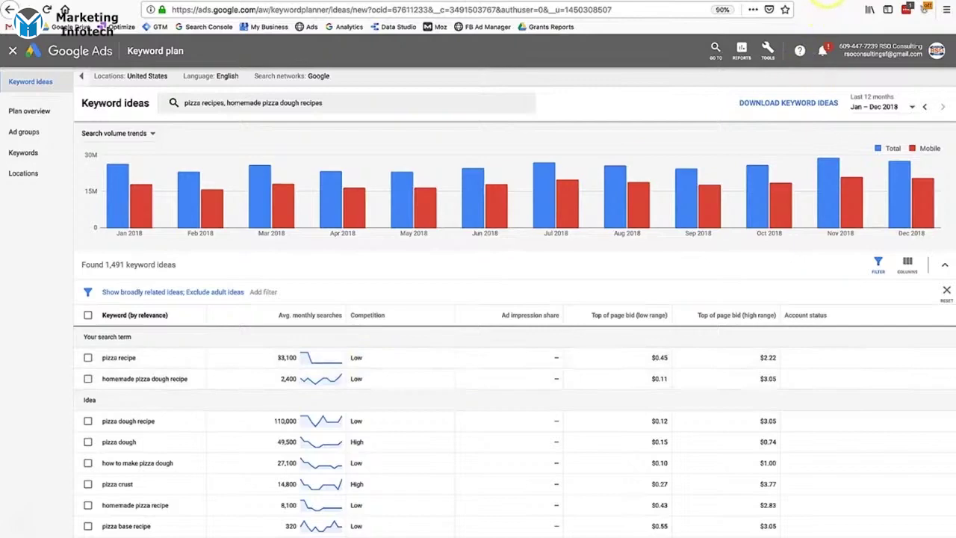
# Switch to the Google results for pizza recipes and limit the search to page titles with "allintitle: pizza recipes".
pyautogui.click(486, 1)
pyautogui.click(346, 56)
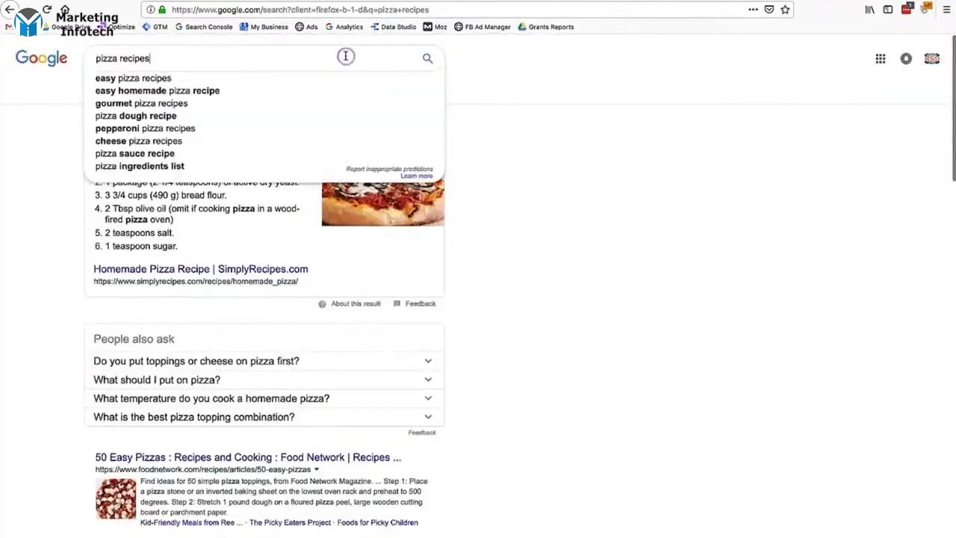
pyautogui.click(553, 132)
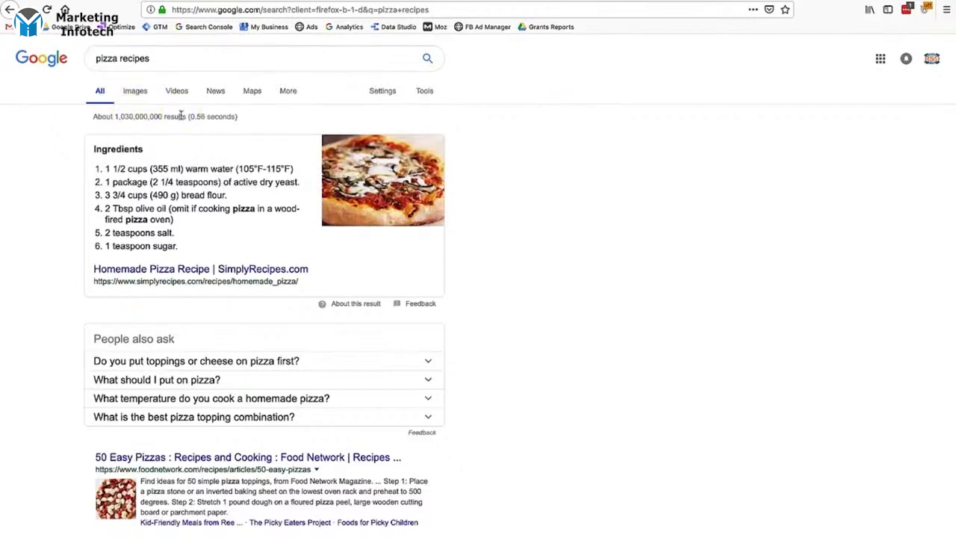
pyautogui.click(95, 58)
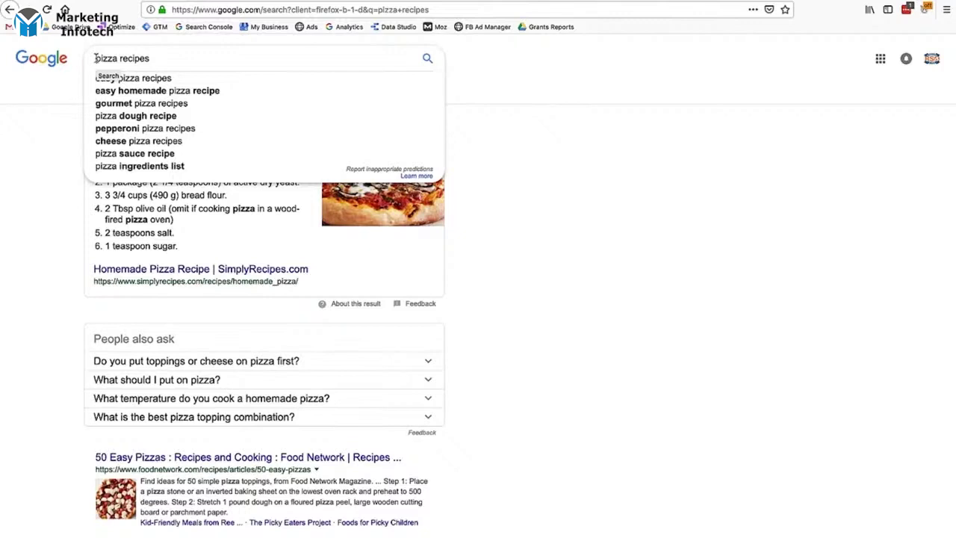
pyautogui.click(640, 230)
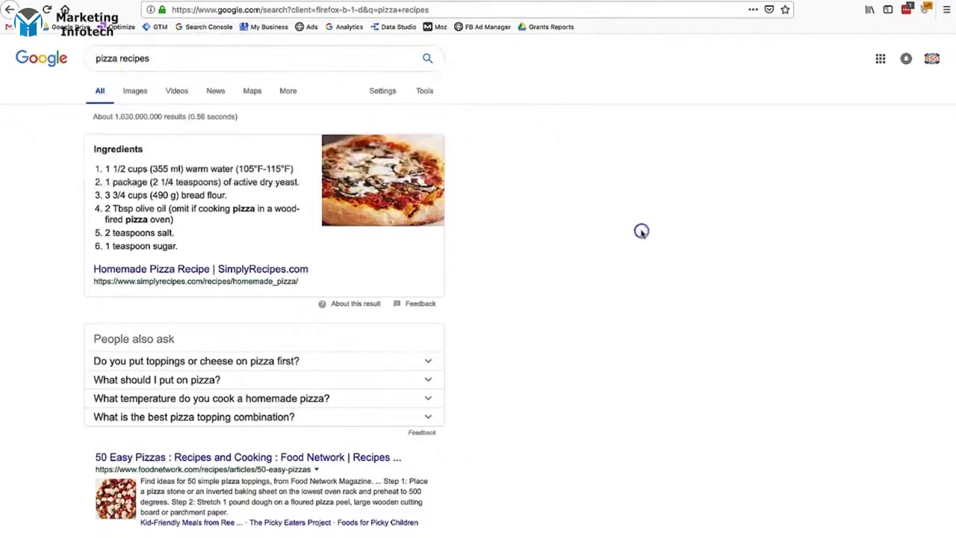
pyautogui.click(96, 57)
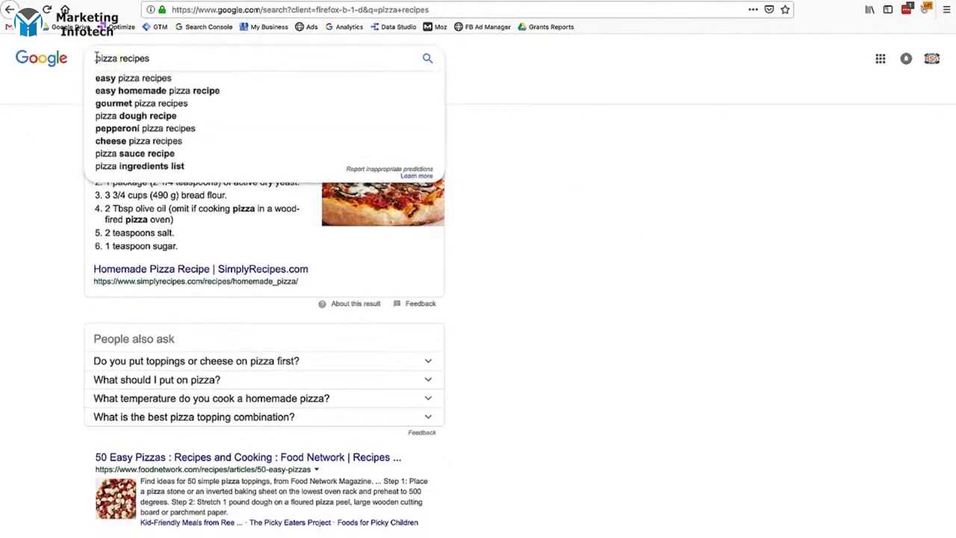
pyautogui.write('allint')
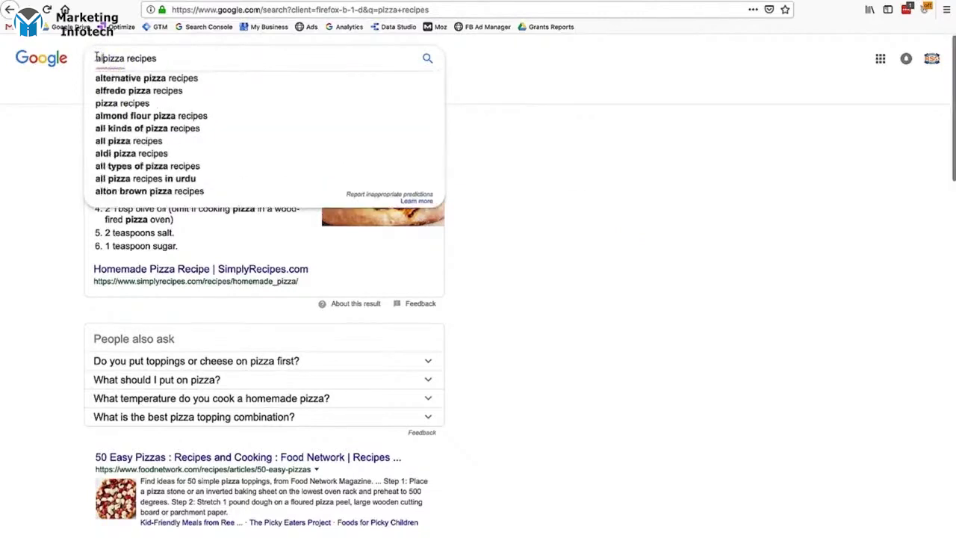
pyautogui.write('itle:')
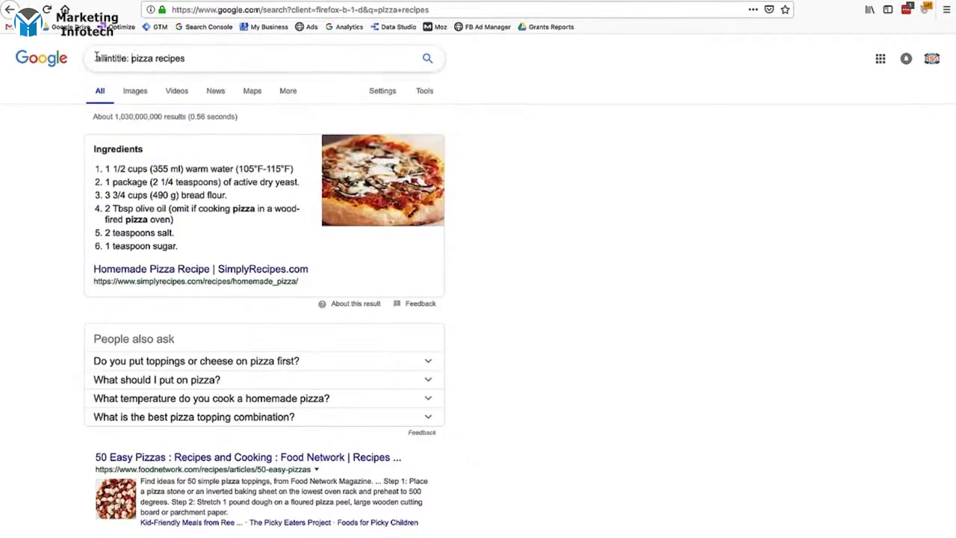
pyautogui.click(231, 58)
pyautogui.press('Return')
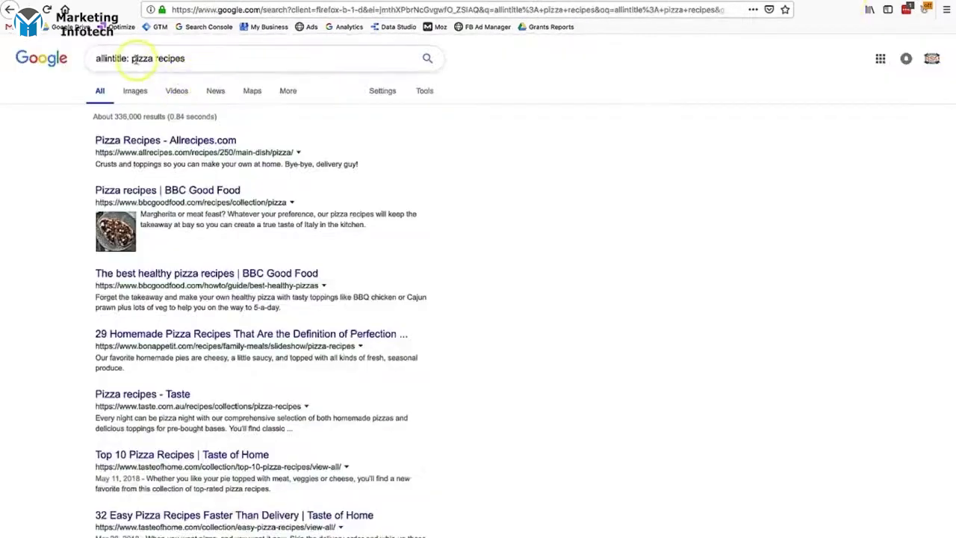
# Search Google for "homemade pizza dough recipes" without the title operator.
pyautogui.click(132, 59)
pyautogui.moveTo(130, 58); pyautogui.dragTo(3, 58)
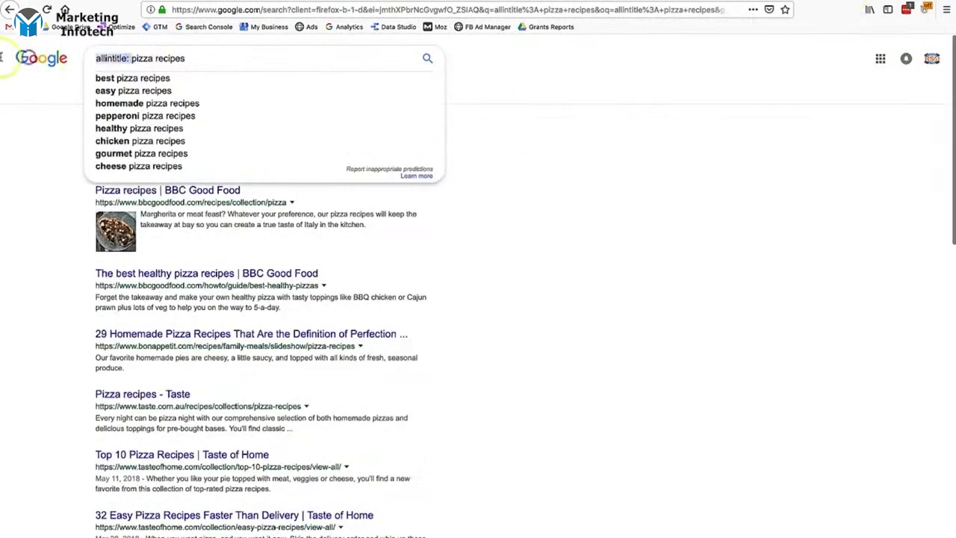
pyautogui.write('homemade pizza ')
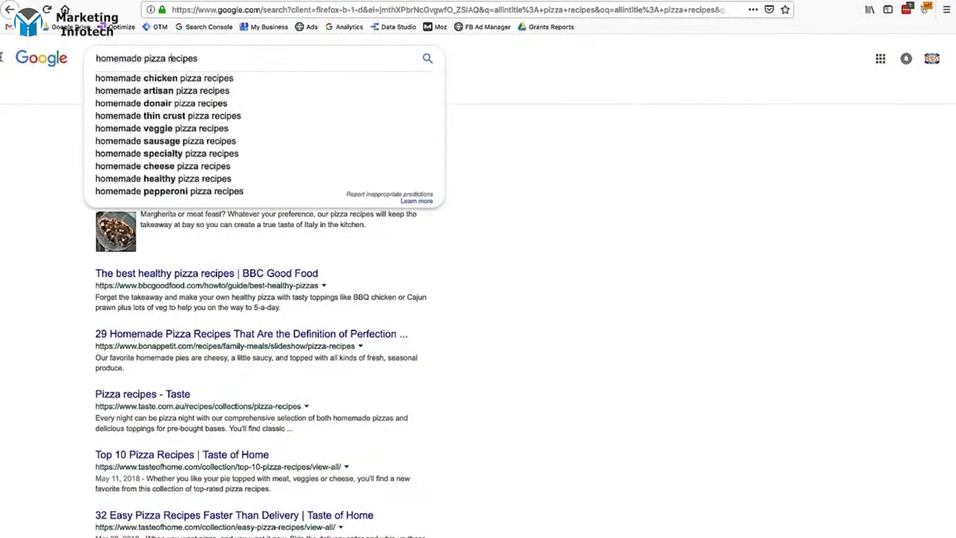
pyautogui.write('dough')
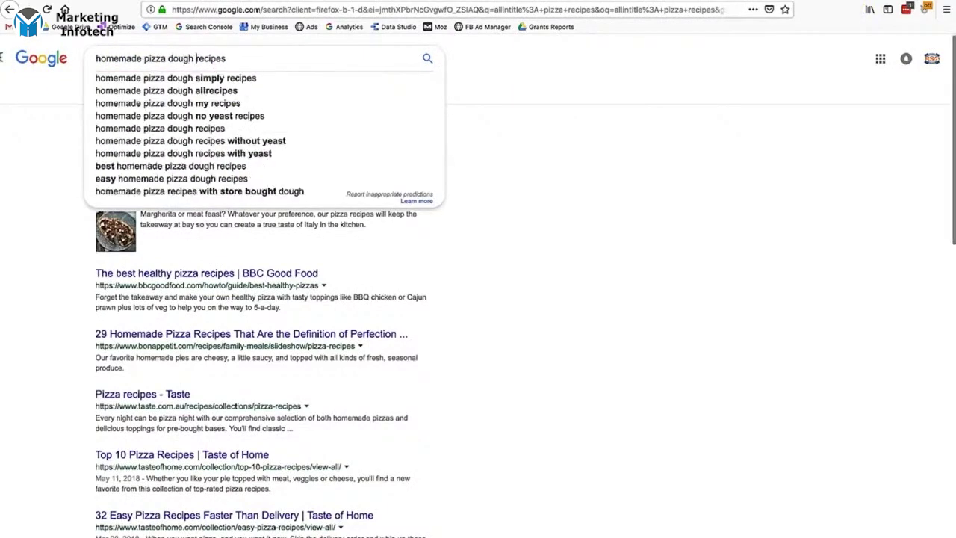
pyautogui.press('Return')
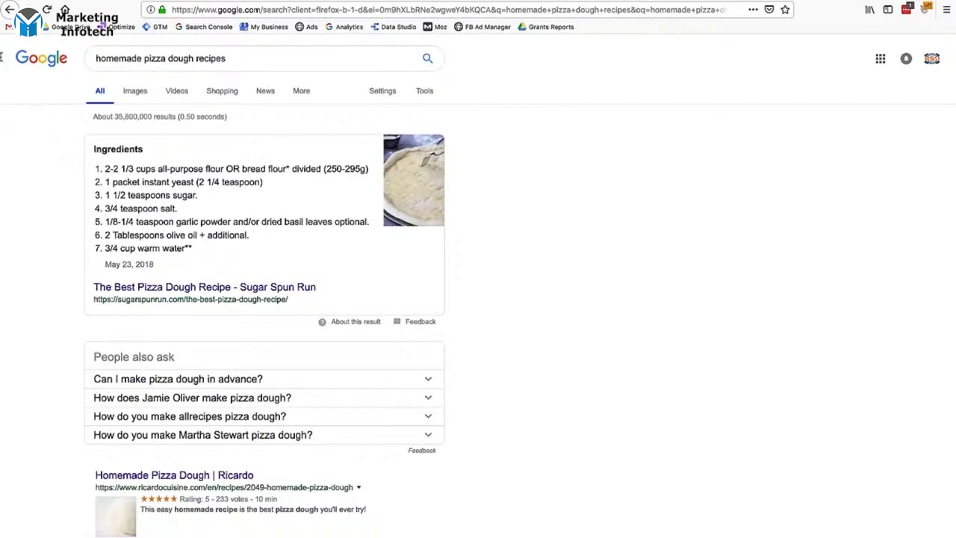
# Search Google for "allintitle: homemade pizza dough recipes" and look over the result count and page titles.
pyautogui.click(95, 57)
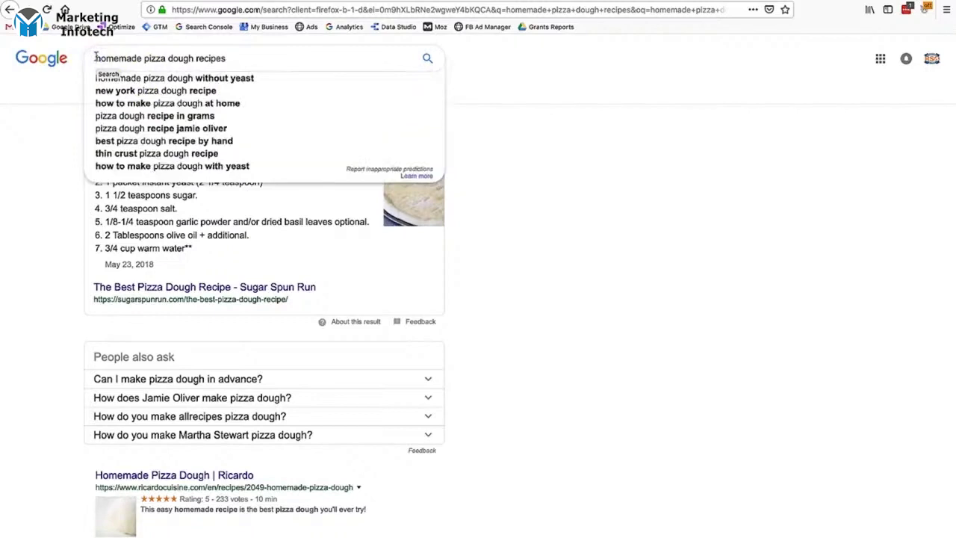
pyautogui.write('allin')
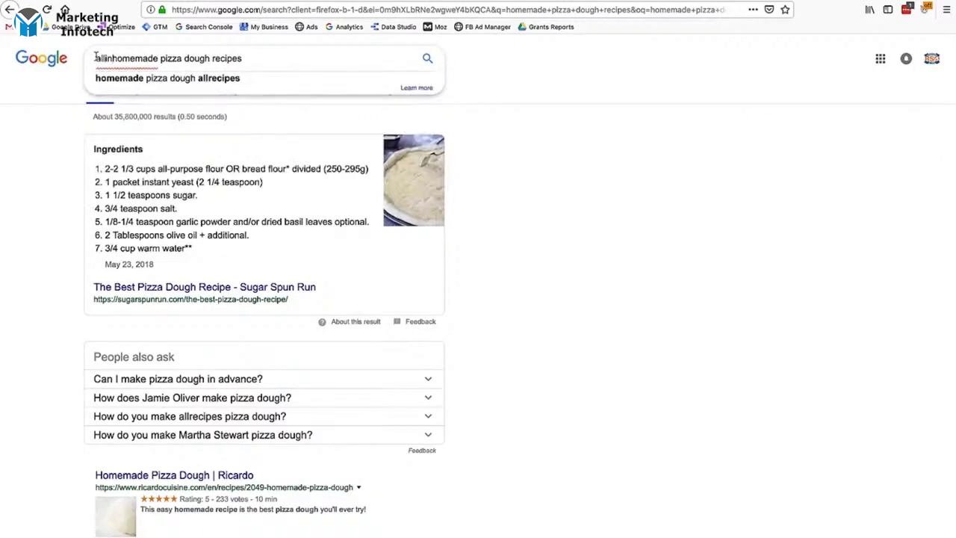
pyautogui.write('title:')
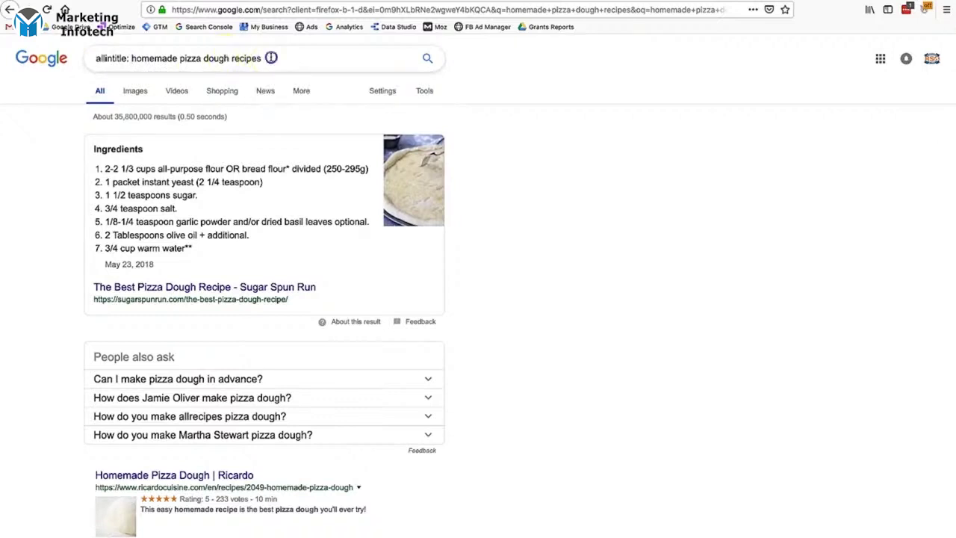
pyautogui.click(272, 58)
pyautogui.press('Return')
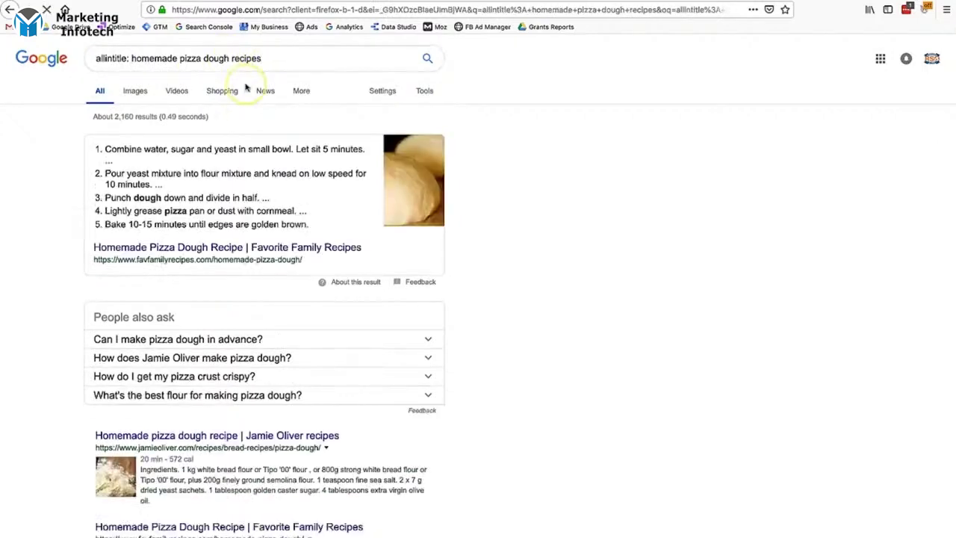
pyautogui.click(177, 65)
pyautogui.click(282, 62)
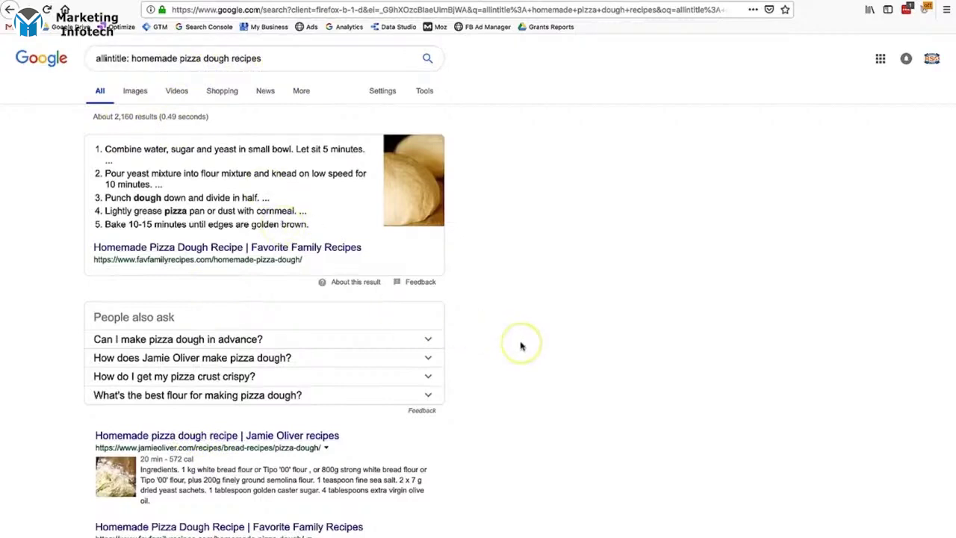
pyautogui.scroll(-1, 522, 346)
pyautogui.scroll(-2, 521, 346)
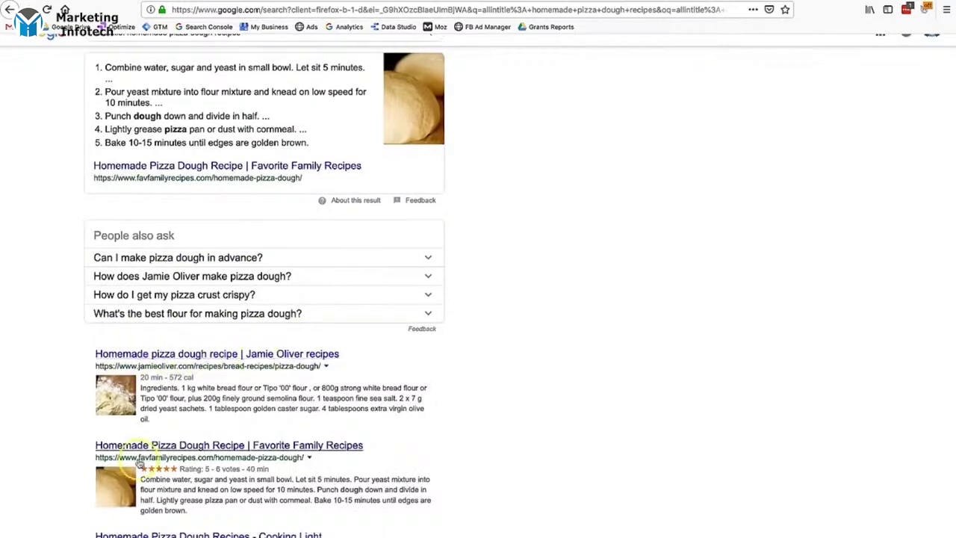
pyautogui.scroll(2, 302, 457)
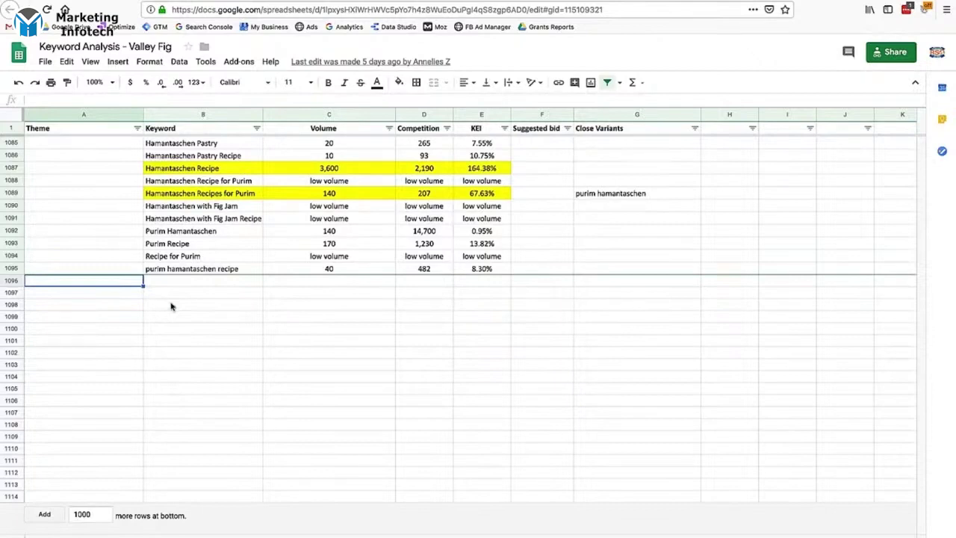
# In the Keyword Analysis - Valley Fig spreadsheet, enter "pizza recipes" as both theme and keyword in row 1096.
pyautogui.write('pizza recipes')
pyautogui.press('Tab')
pyautogui.press('Tab')
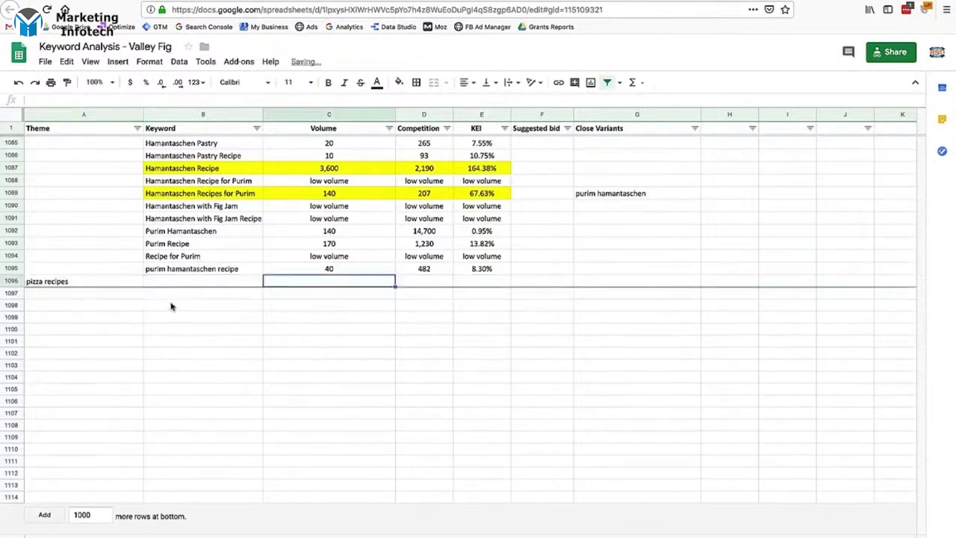
pyautogui.press('Left')
pyautogui.write('pi')
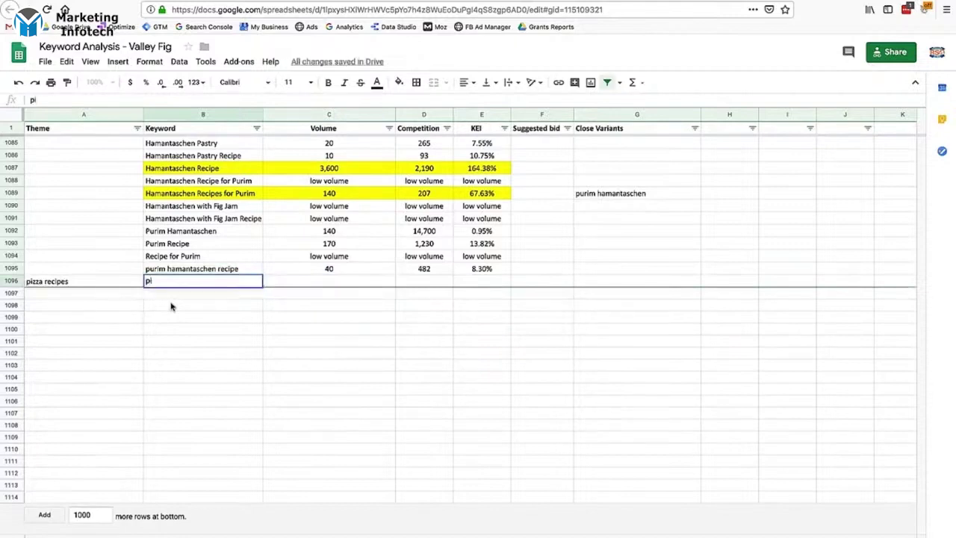
pyautogui.write('zza recipes')
pyautogui.press('Tab')
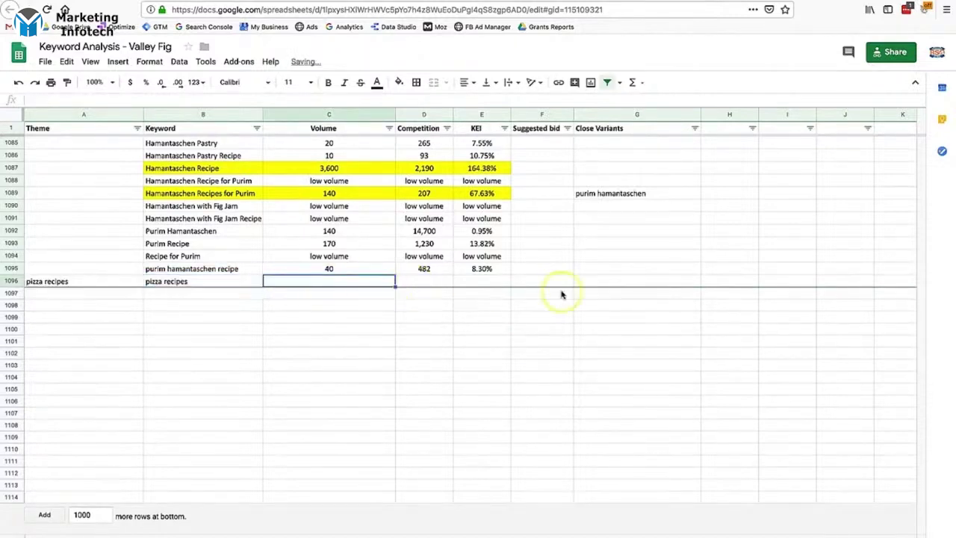
# Enter "pizza recipe" as the close variant in row 1096.
pyautogui.click(591, 282)
pyautogui.write('pi')
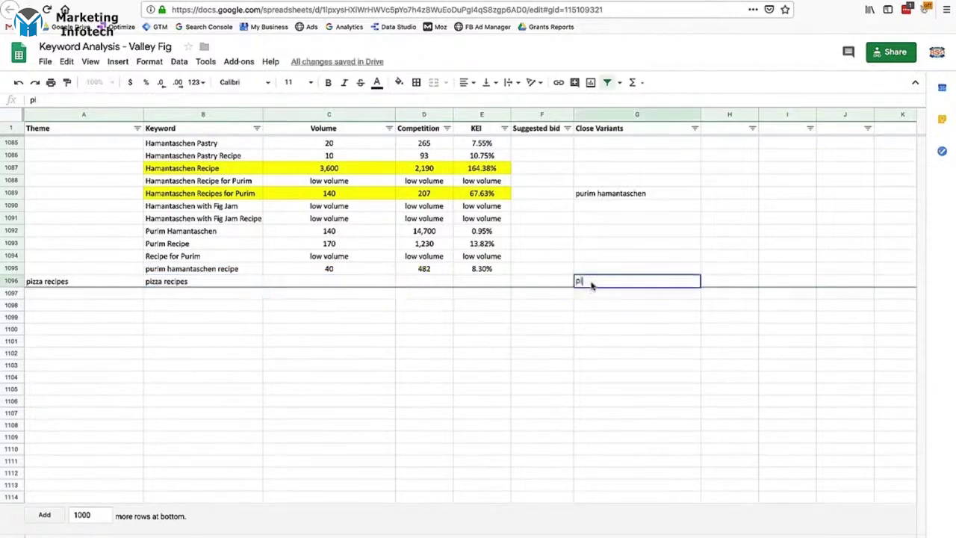
pyautogui.write('zza recipe')
# Check the pizza recipe search volume in the Google Ads keyword plan and enter 33100 as the volume in row 1096.
pyautogui.click(356, 287)
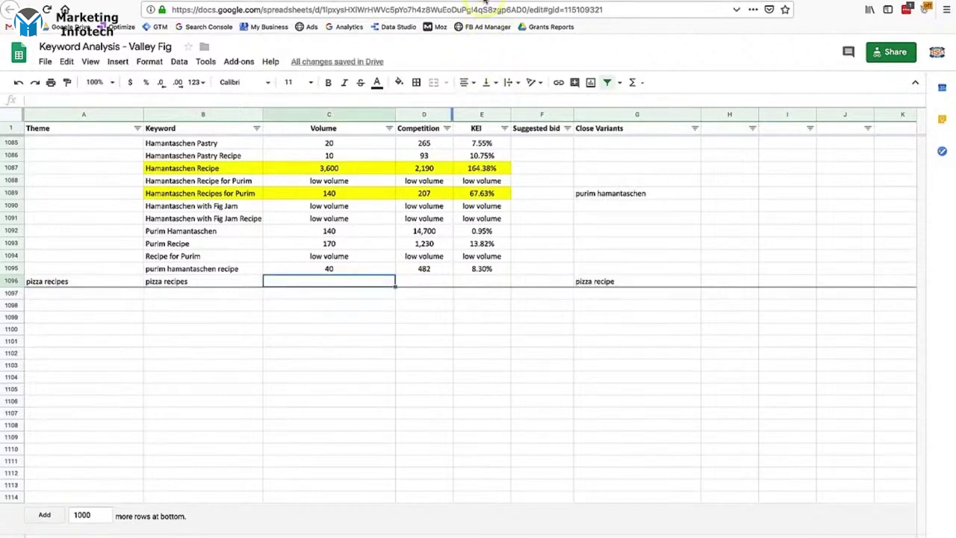
pyautogui.click(484, 2)
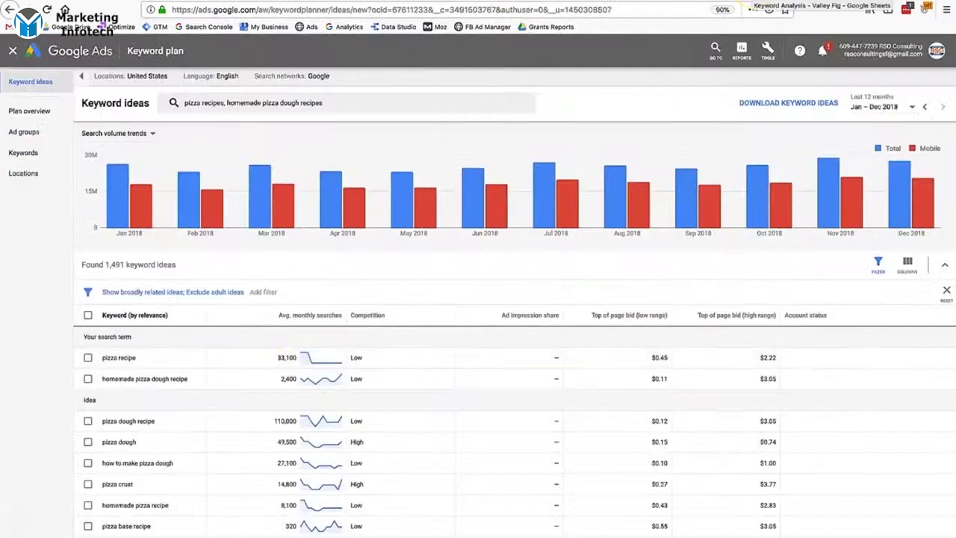
pyautogui.click(606, 3)
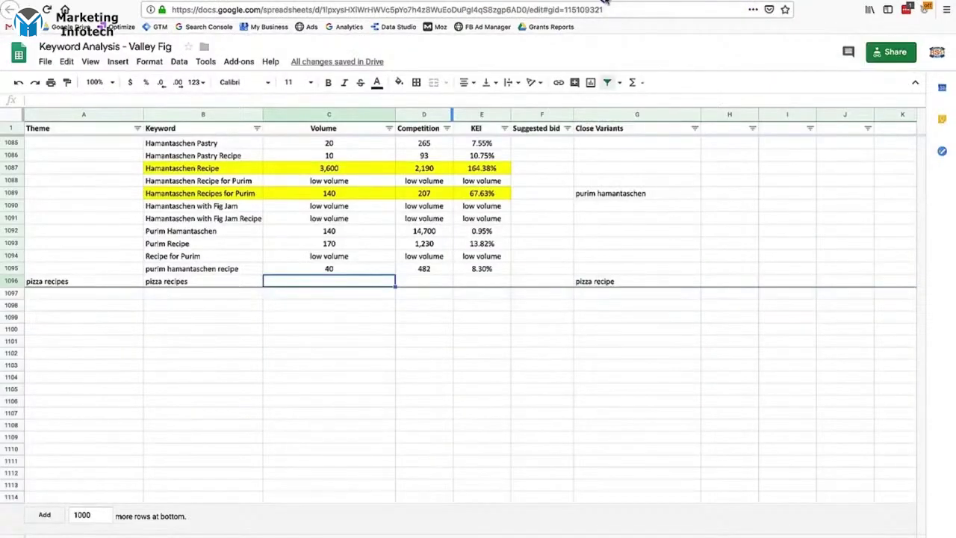
pyautogui.write('33100')
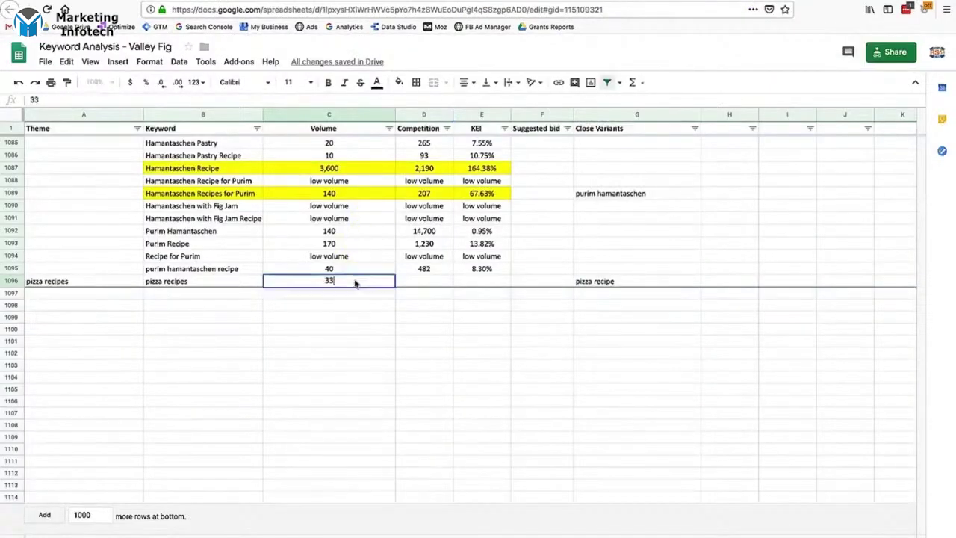
pyautogui.press('Tab')
# Switch to Google and search for "allintitle: pizza recipe" to get the competing page count.
pyautogui.click(695, 3)
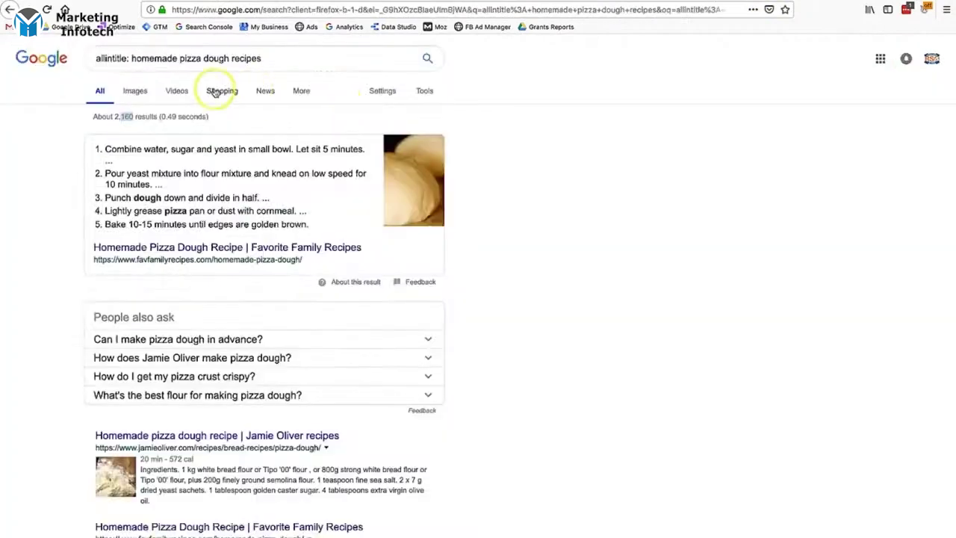
pyautogui.click(132, 58)
pyautogui.moveTo(132, 59); pyautogui.dragTo(341, 66)
pyautogui.write('p')
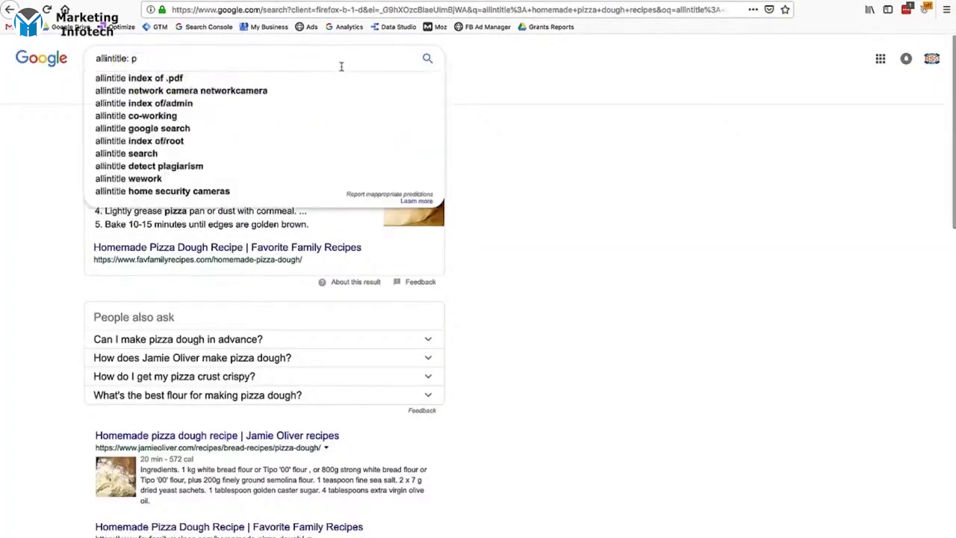
pyautogui.write('izza recipe')
pyautogui.press('Return')
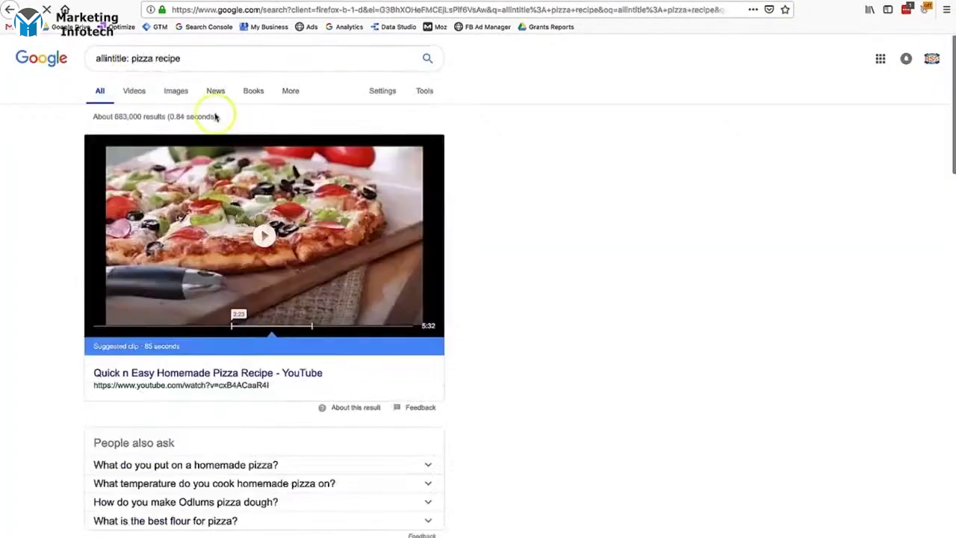
# Return to the keyword spreadsheet and enter 683,000 as the competition for pizza recipes in row 1096.
pyautogui.click(568, 2)
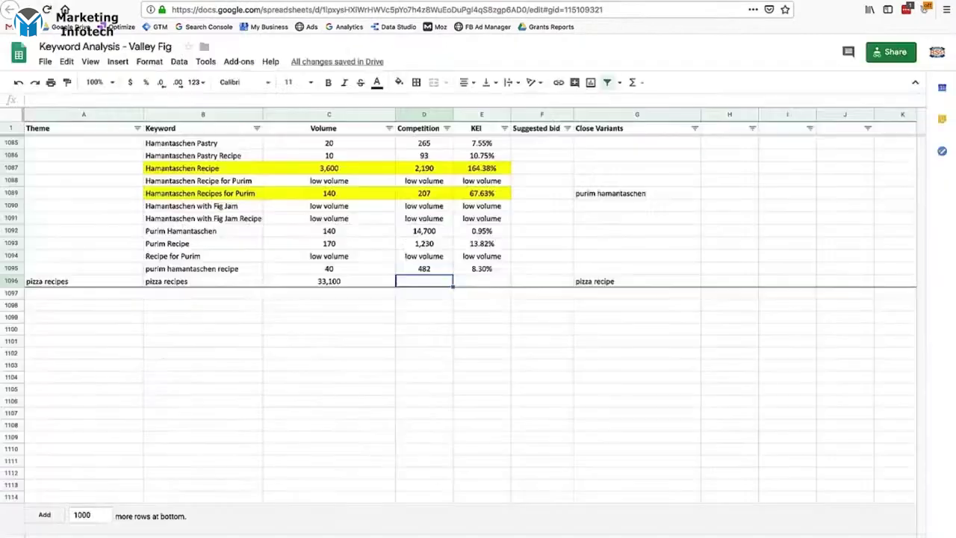
pyautogui.write('683')
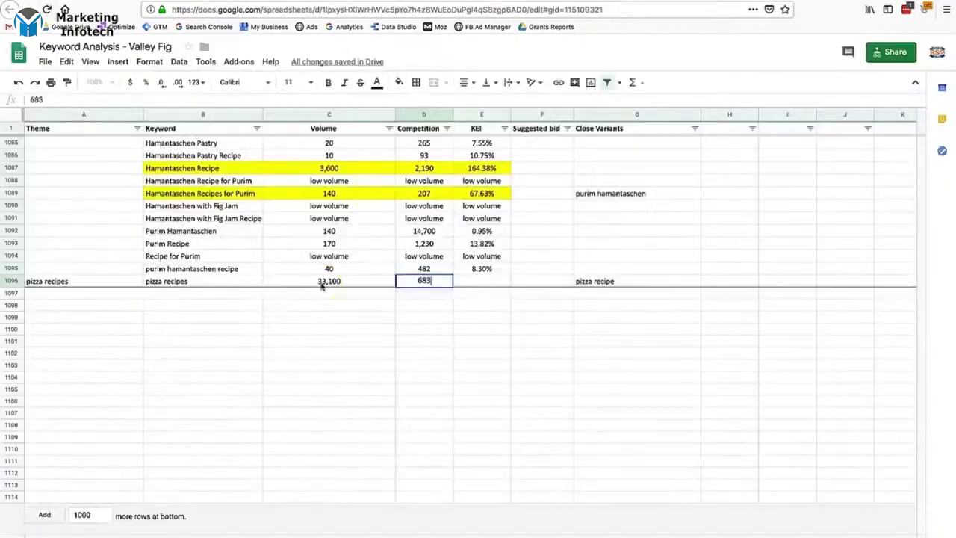
pyautogui.write(',000')
# Enter "homemade pizza dough recpies" as the keyword in row 1097.
pyautogui.click(203, 297)
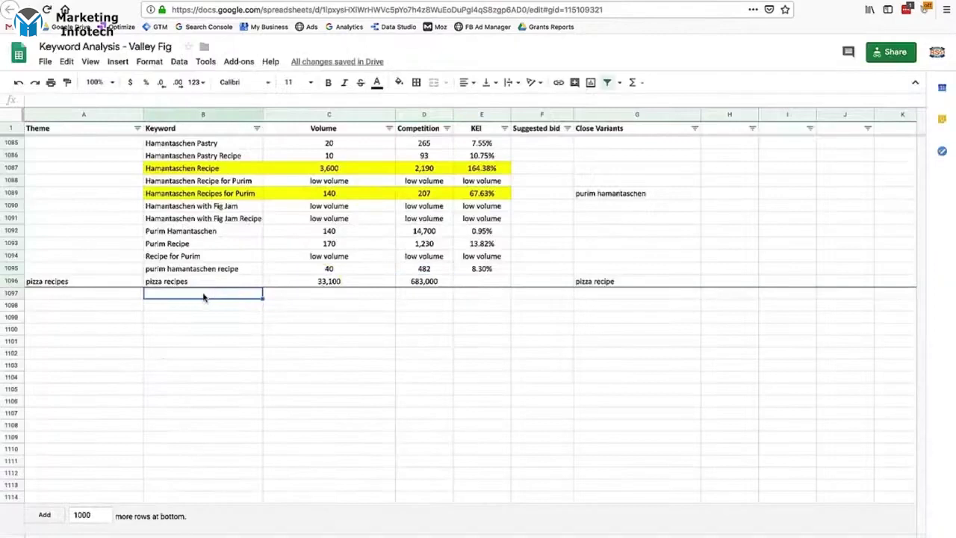
pyautogui.write('piz')
pyautogui.press('BackSpace')
pyautogui.press('BackSpace')
pyautogui.press('BackSpace')
pyautogui.press('BackSpace')
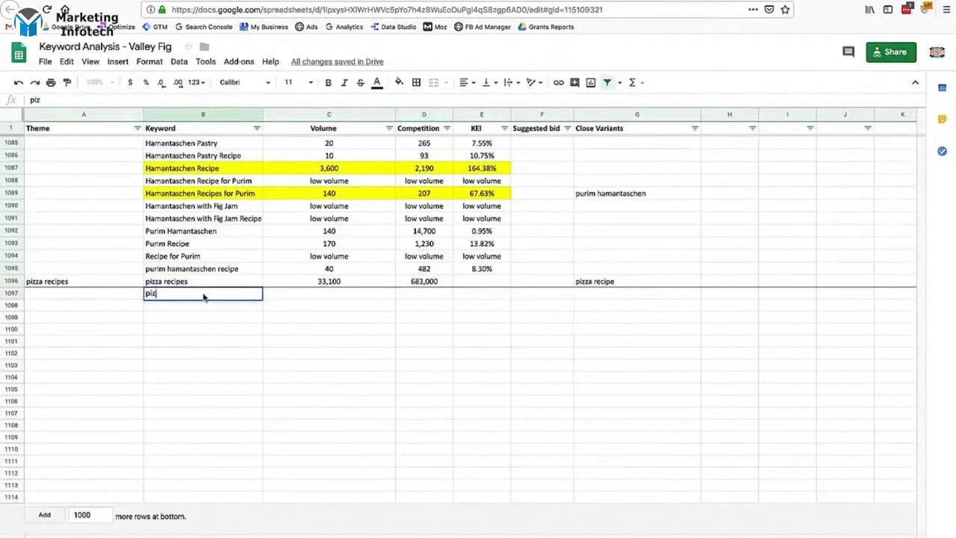
pyautogui.write('homemade pizza dough recipes')
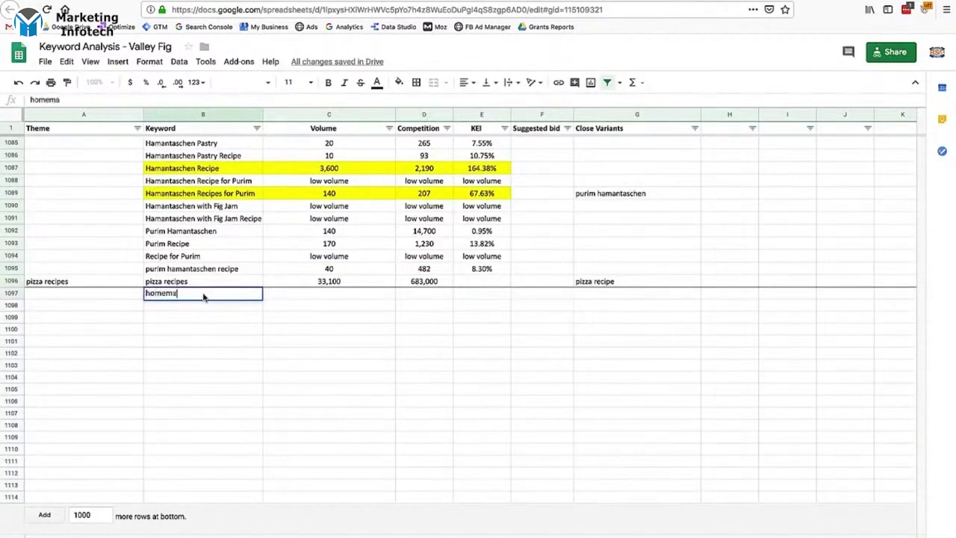
# Check the homemade pizza dough recipe search volume in the Google Ads keyword plan and enter 2400 as the volume in row 1097.
pyautogui.press('Tab')
pyautogui.press('Tab')
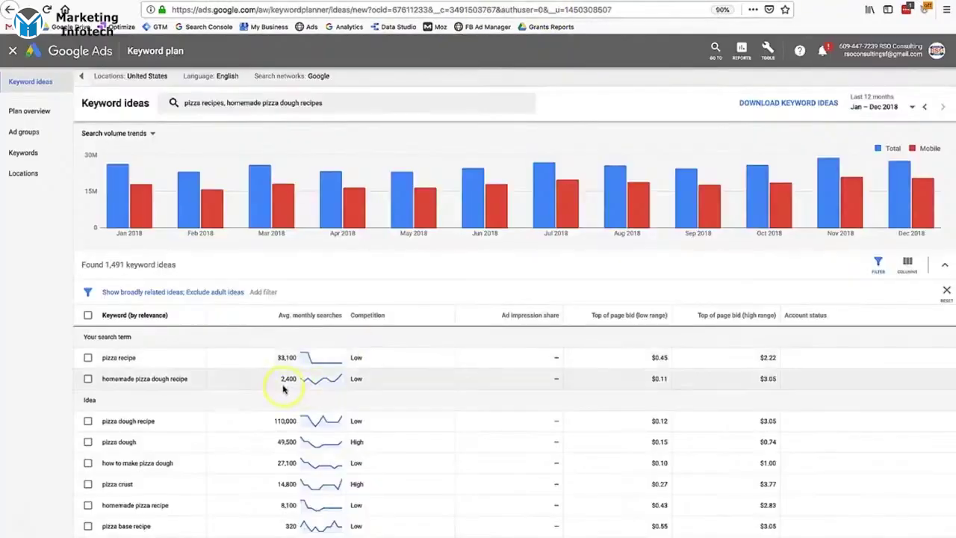
pyautogui.click(613, 7)
pyautogui.click(356, 292)
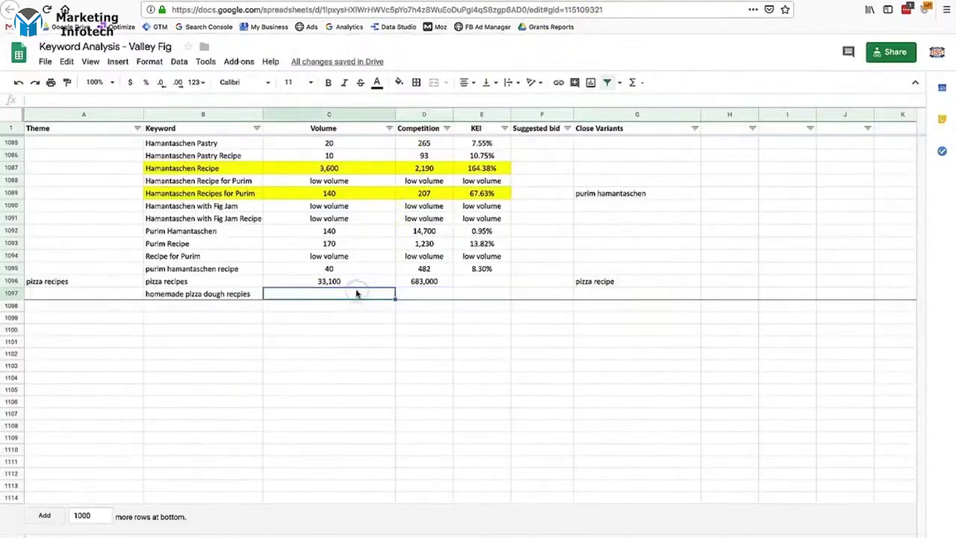
pyautogui.write('2400')
pyautogui.press('Tab')
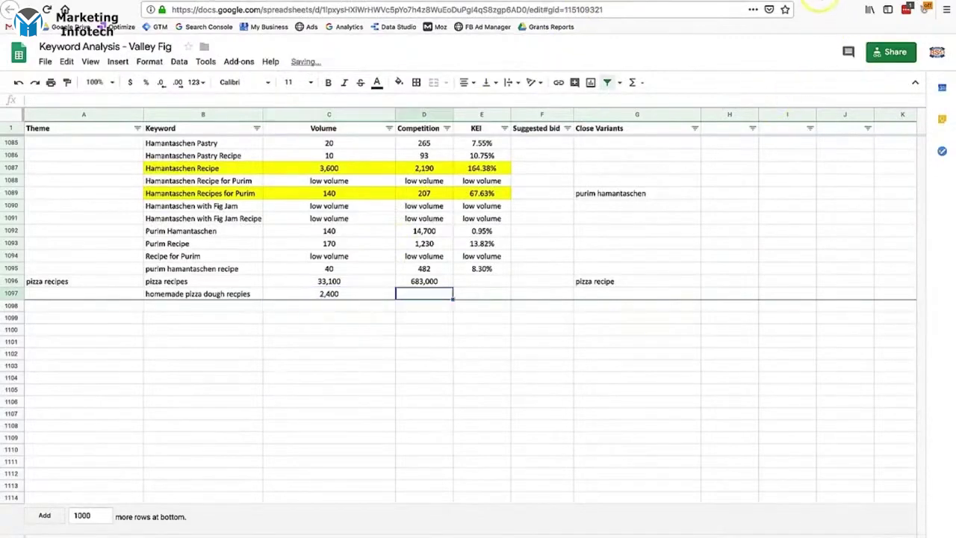
# Switch to Google and search for "allintitle: homemade pizza dough recipes" to get the competing page count.
pyautogui.click(715, 9)
pyautogui.moveTo(182, 58); pyautogui.dragTo(132, 58)
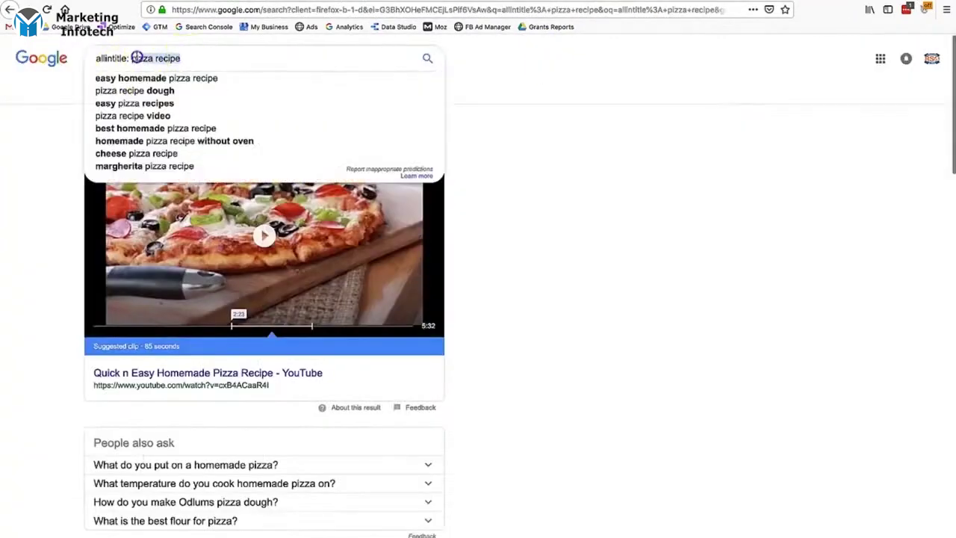
pyautogui.write('homemade pizza dough recipes')
pyautogui.press('Return')
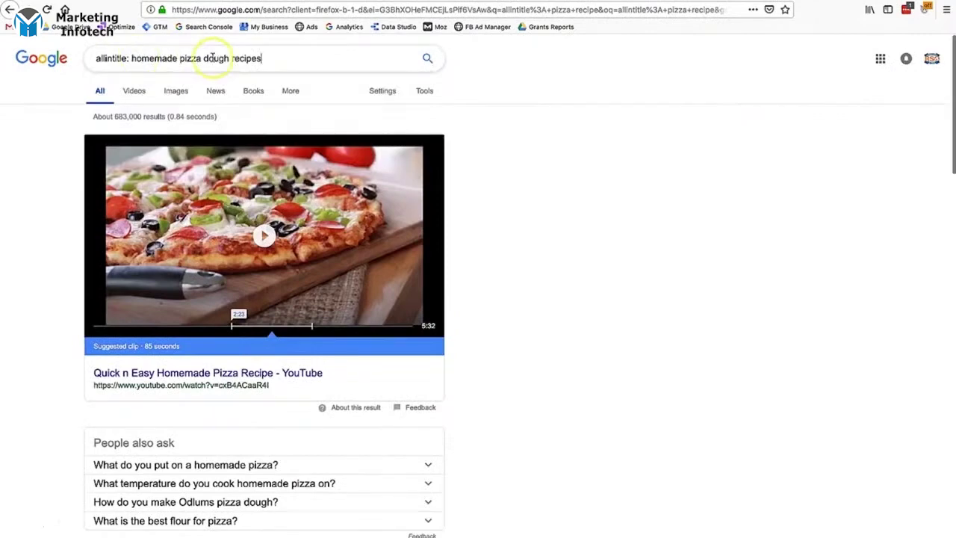
# Return to the keyword spreadsheet and enter 2160 as the competition in row 1097.
pyautogui.click(591, 7)
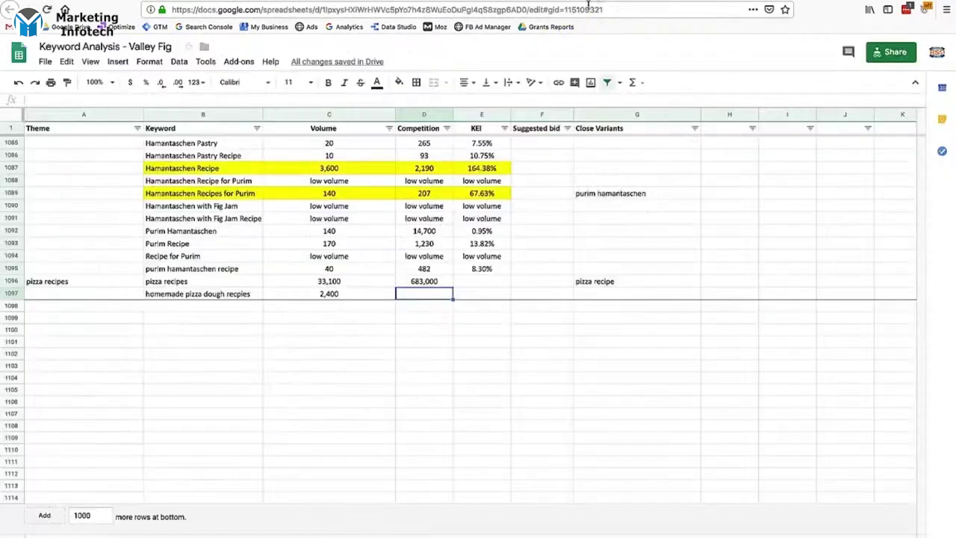
pyautogui.write('2160')
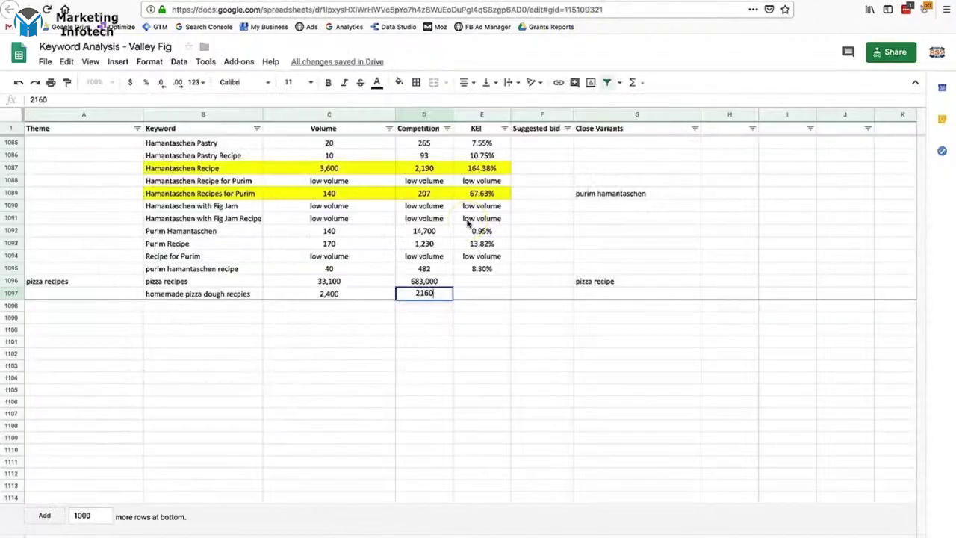
pyautogui.press('Return')
# Fill the keyword, volume and competition cells of both pizza rows, B1096:D1097, with orange.
pyautogui.click(226, 279)
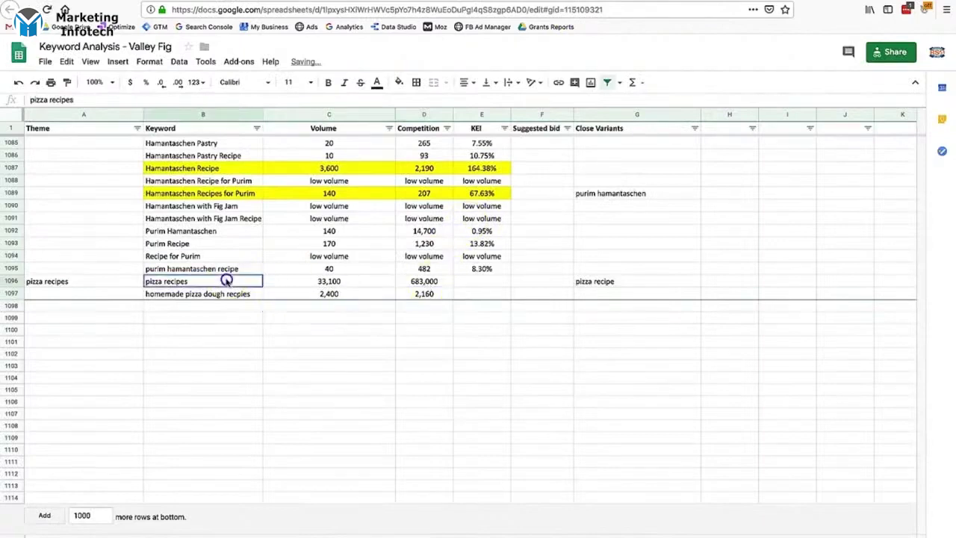
pyautogui.moveTo(409, 295); pyautogui.dragTo(424, 295)
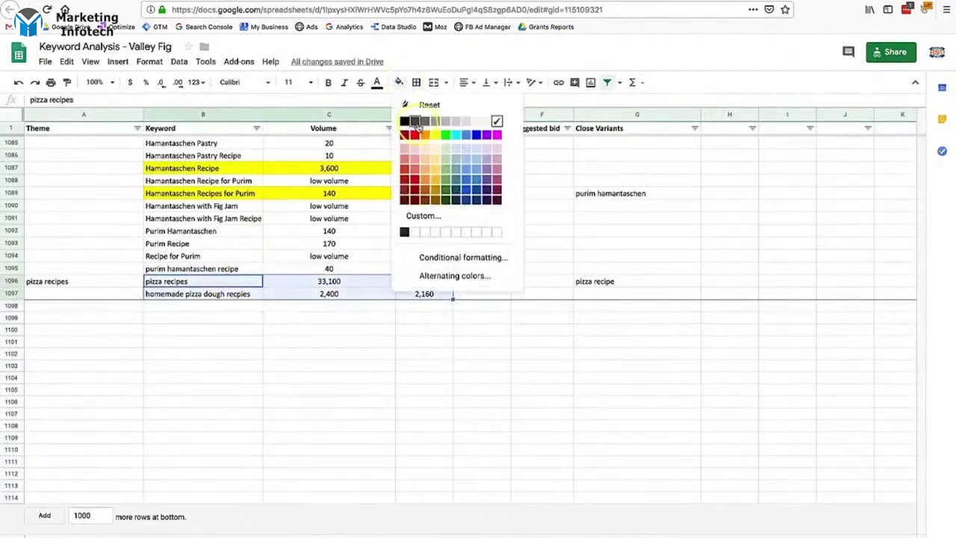
pyautogui.click(435, 134)
pyautogui.click(399, 82)
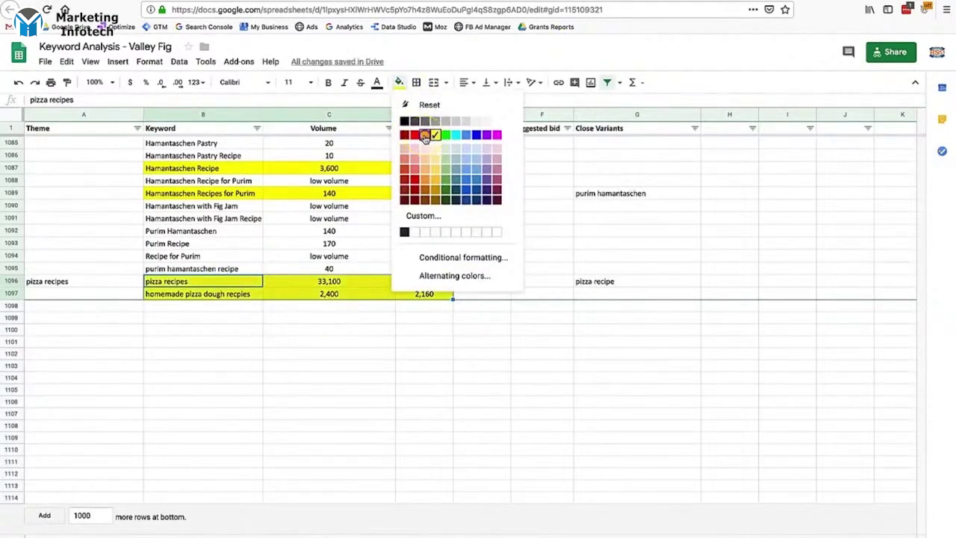
pyautogui.click(425, 135)
pyautogui.click(417, 317)
# Enter the KEI formula =C1097/D1096 in cell E1096 and format the cell as a percentage.
pyautogui.click(481, 281)
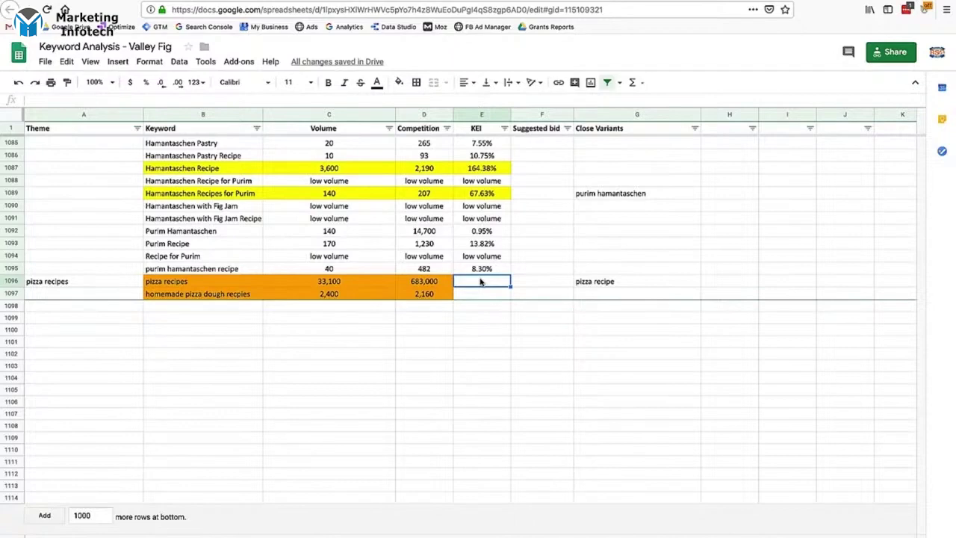
pyautogui.write('=')
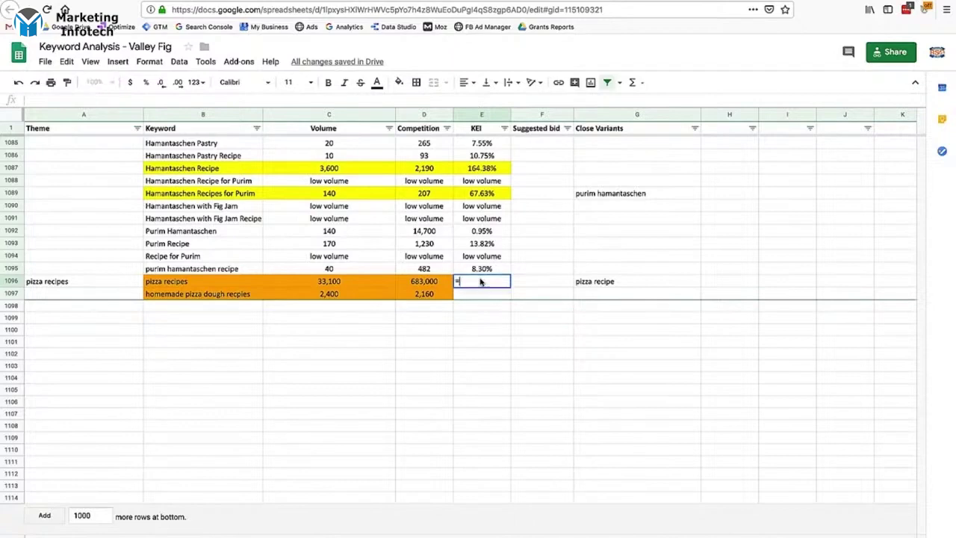
pyautogui.click(389, 284)
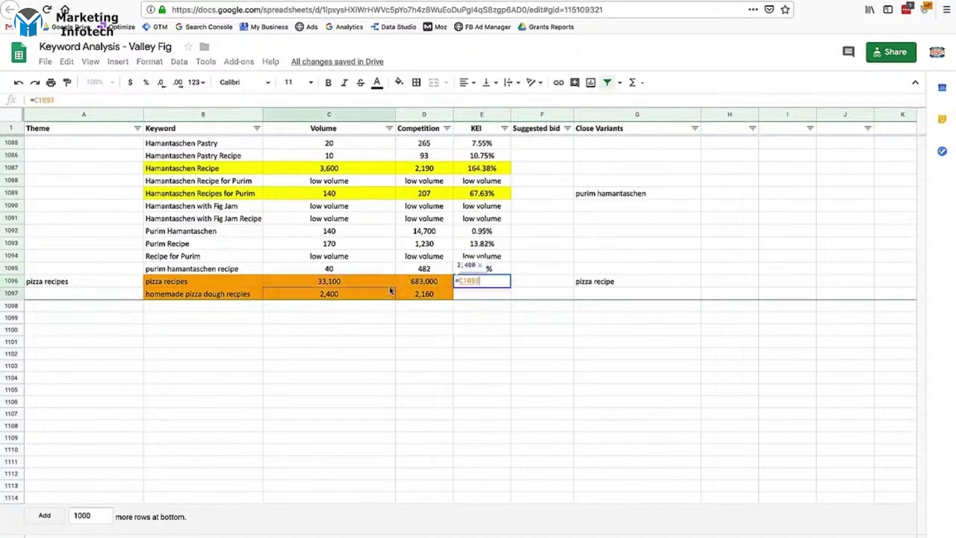
pyautogui.write('/')
pyautogui.click(409, 284)
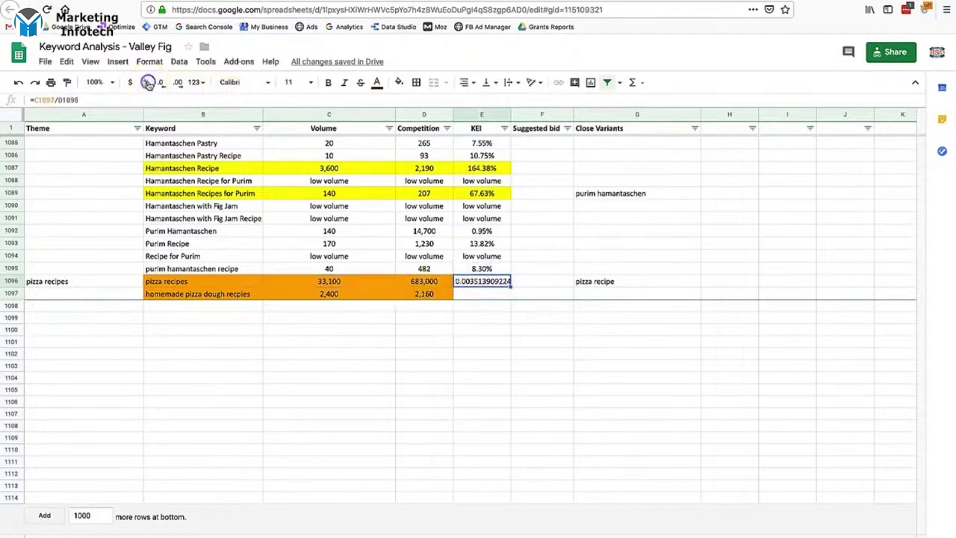
pyautogui.press('Return')
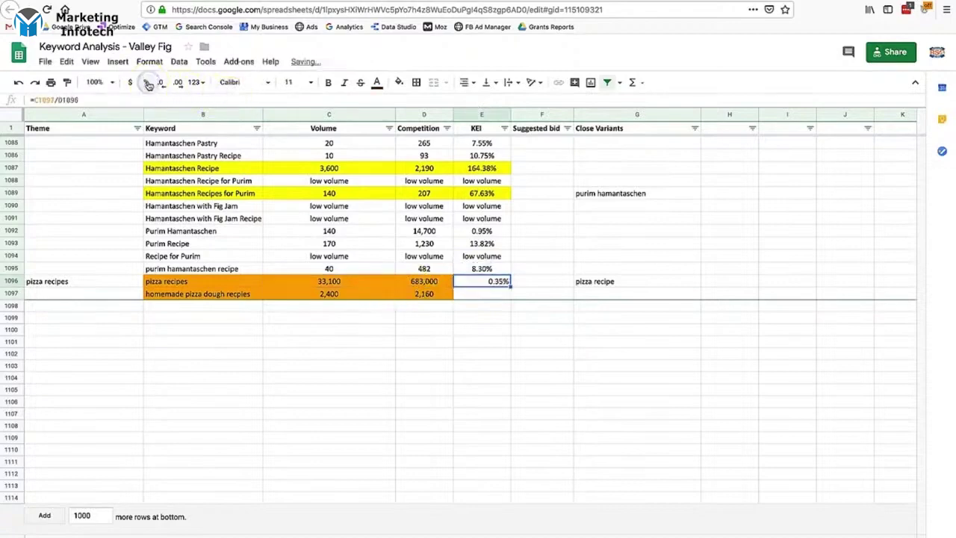
# Enter the KEI formula =C1097/D1097 in cell E1097 and format the cell as a percentage.
pyautogui.click(474, 294)
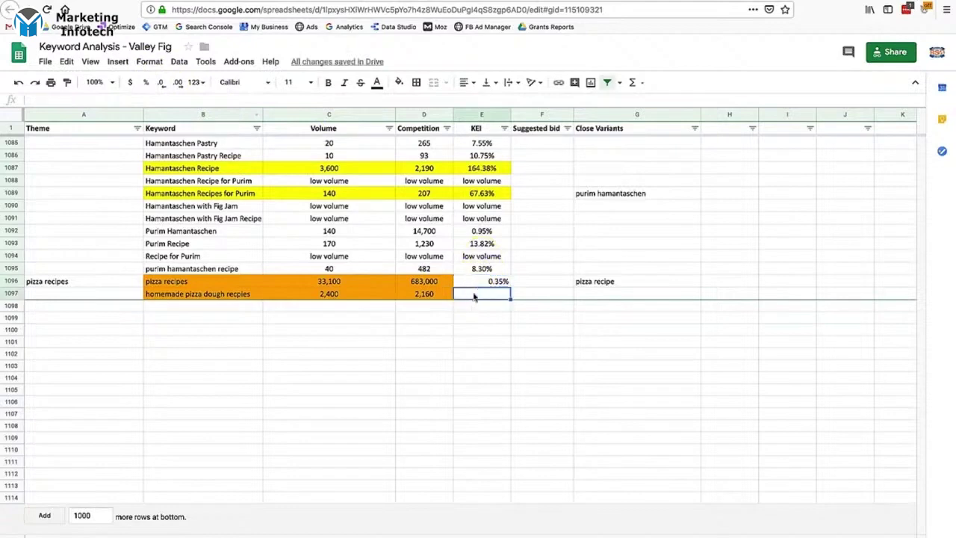
pyautogui.write('=')
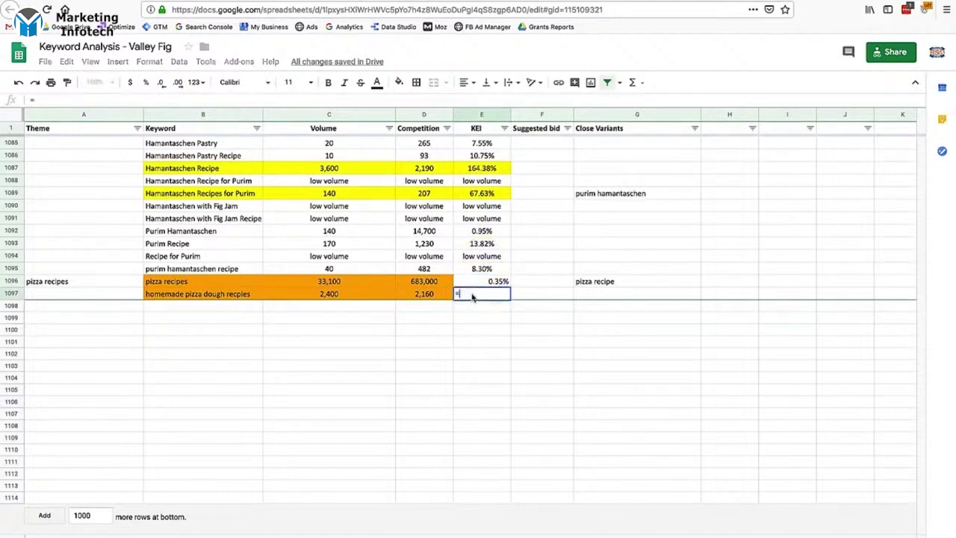
pyautogui.click(321, 295)
pyautogui.write('/')
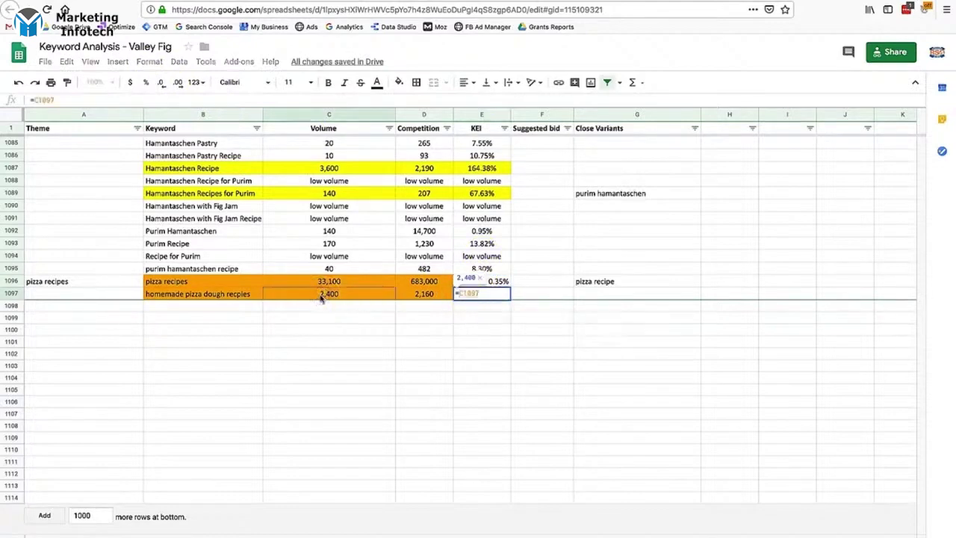
pyautogui.click(432, 294)
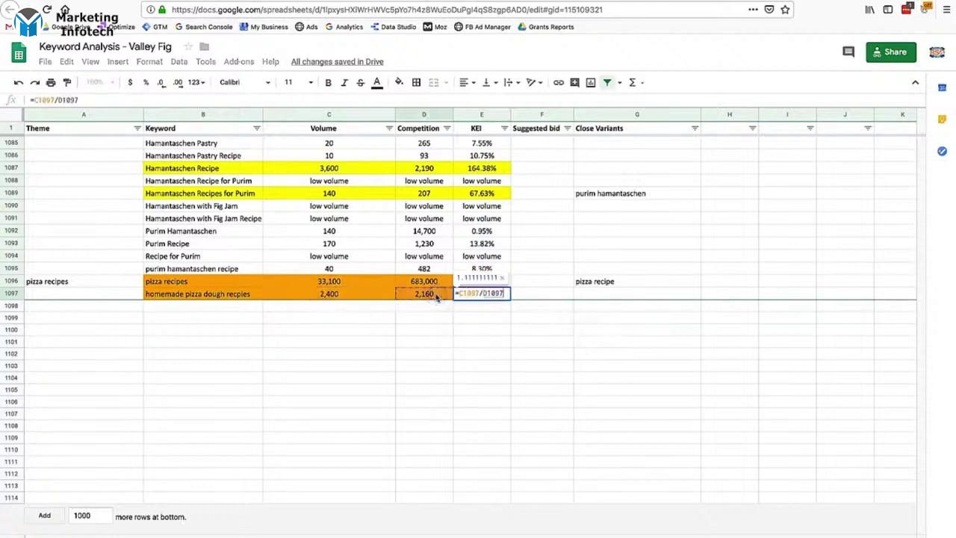
pyautogui.press('Return')
pyautogui.press('Up')
pyautogui.click(147, 83)
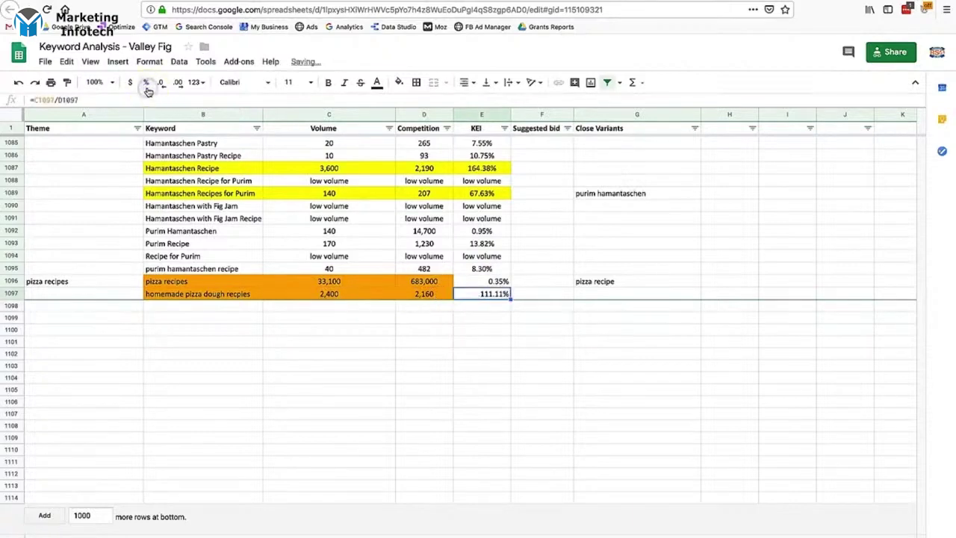
pyautogui.click(230, 295)
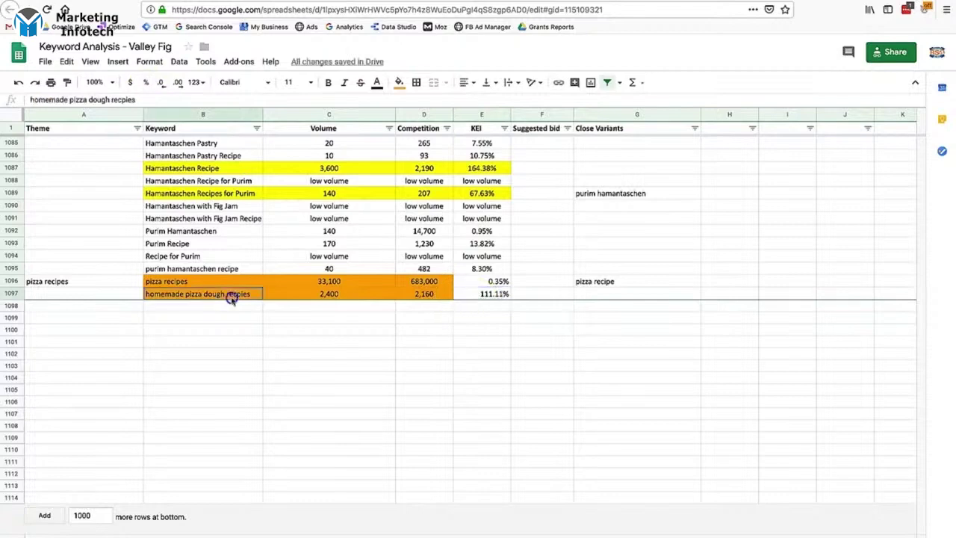
pyautogui.click(317, 294)
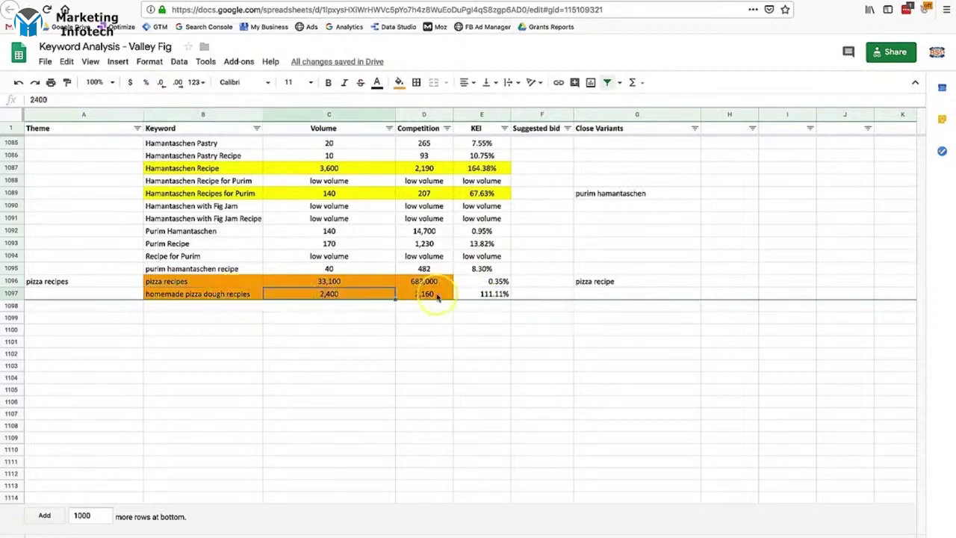
pyautogui.click(192, 295)
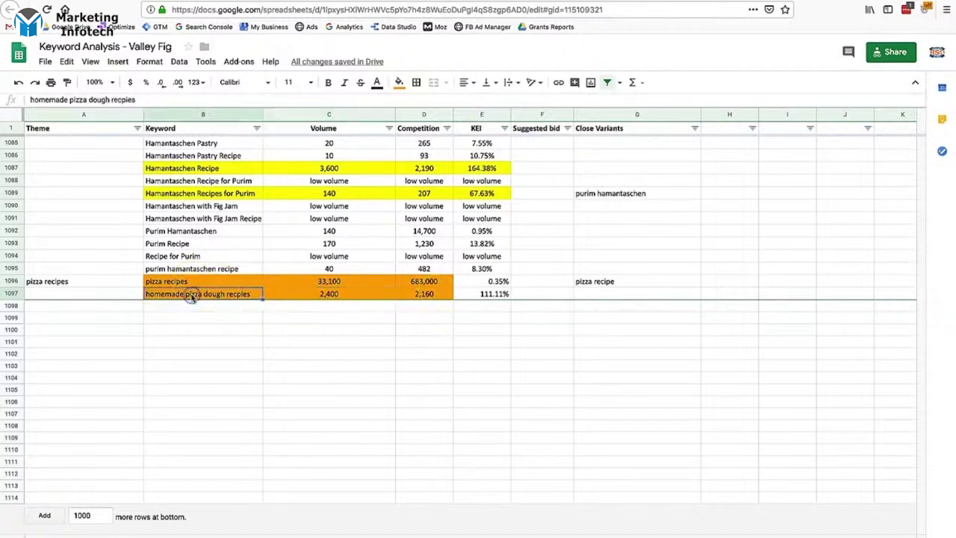